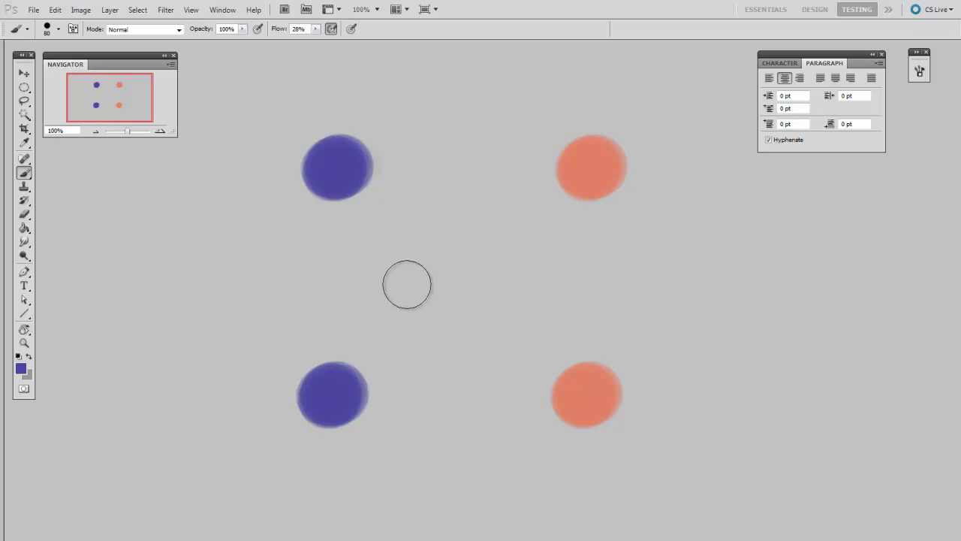
# - Paint blue rightward from the upper blue dot at size 100, then orange leftward at size 80
pyautogui.press(']')
pyautogui.press(']')
pyautogui.press(']')
pyautogui.press('[')
pyautogui.moveTo(349, 169)
pyautogui.mouseDown()
pyautogui.moveTo(387, 168)
pyautogui.moveTo(364, 161)
pyautogui.moveTo(389, 178)
pyautogui.moveTo(481, 160)
pyautogui.mouseUp()
pyautogui.keyDown('alt'); pyautogui.click(597, 156); pyautogui.keyUp('alt')
pyautogui.press('[')
pyautogui.press('[')
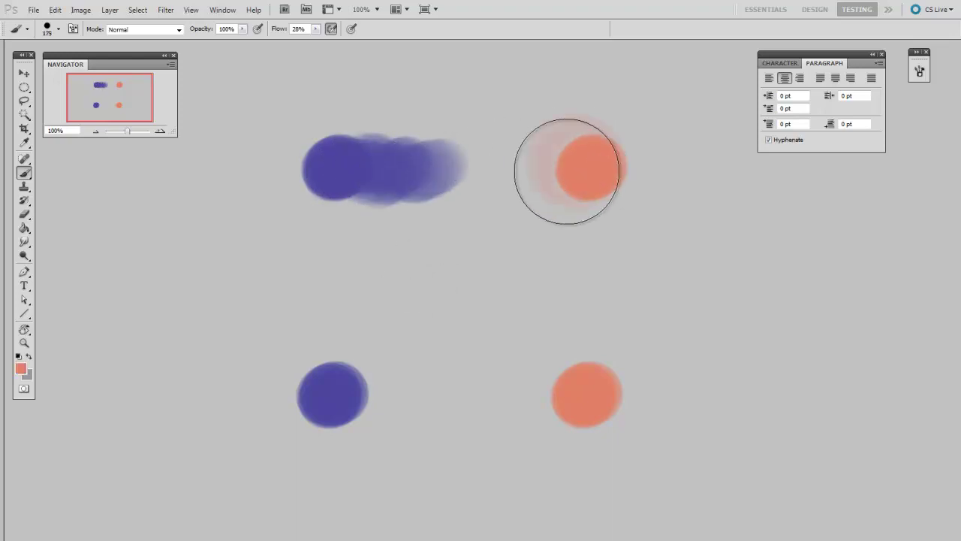
pyautogui.moveTo(551, 154); pyautogui.dragTo(497, 158)
# - Resample blue and orange to fill the gap into a purple blend, then check the foreground colour values
pyautogui.keyDown('alt'); pyautogui.click(423, 163); pyautogui.keyUp('alt')
pyautogui.moveTo(436, 165); pyautogui.dragTo(470, 172)
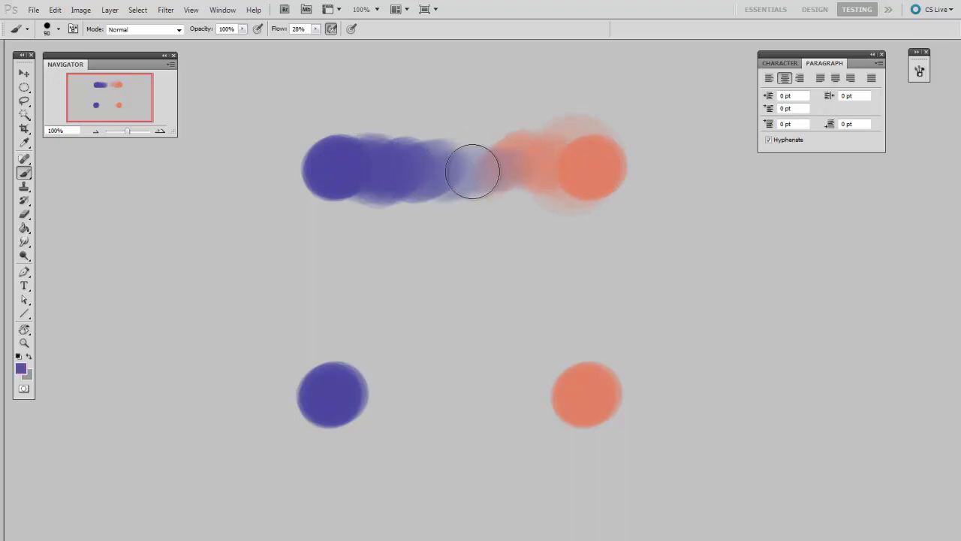
pyautogui.press(']')
pyautogui.press(']')
pyautogui.keyDown('alt'); pyautogui.click(554, 157); pyautogui.keyUp('alt')
pyautogui.moveTo(553, 157)
pyautogui.mouseDown()
pyautogui.moveTo(489, 168)
pyautogui.moveTo(531, 171)
pyautogui.moveTo(497, 155)
pyautogui.mouseUp()
pyautogui.keyDown('alt'); pyautogui.click(425, 146); pyautogui.keyUp('alt')
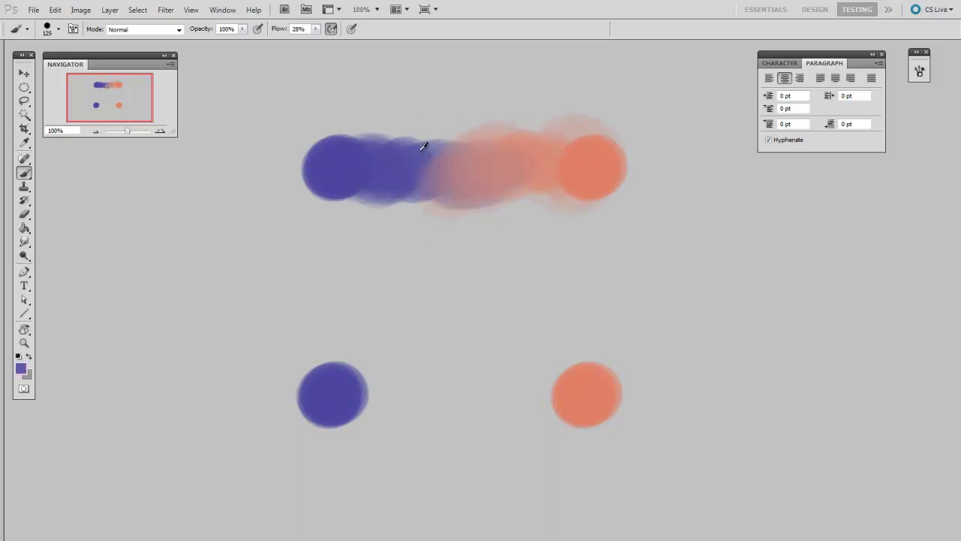
pyautogui.moveTo(425, 146)
pyautogui.mouseDown()
pyautogui.moveTo(477, 167)
pyautogui.moveTo(449, 187)
pyautogui.moveTo(488, 150)
pyautogui.moveTo(564, 154)
pyautogui.moveTo(712, 198)
pyautogui.mouseUp()
pyautogui.press(']')
pyautogui.click(22, 370)
pyautogui.click(785, 199)
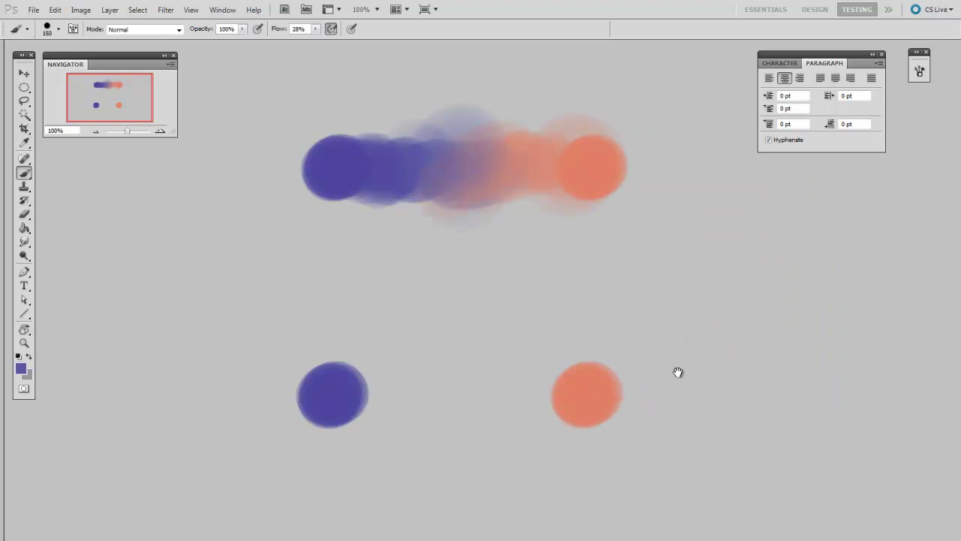
# - Smear blue right from the lower blue dot, orange left from the orange dot, then dark blue over the orange
pyautogui.moveTo(639, 408)
pyautogui.mouseDown()
pyautogui.moveTo(644, 371)
pyautogui.moveTo(650, 383)
pyautogui.mouseUp()
pyautogui.press('[')
pyautogui.press('[')
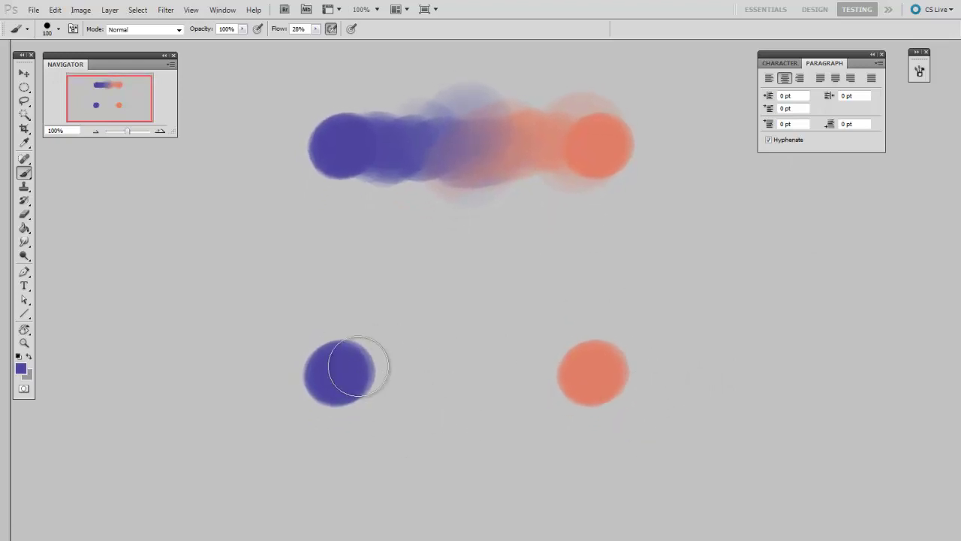
pyautogui.moveTo(356, 367); pyautogui.dragTo(506, 379)
pyautogui.keyDown('alt'); pyautogui.click(593, 373); pyautogui.keyUp('alt')
pyautogui.press(']')
pyautogui.press(']')
pyautogui.moveTo(593, 373)
pyautogui.mouseDown()
pyautogui.moveTo(481, 381)
pyautogui.moveTo(446, 422)
pyautogui.mouseUp()
pyautogui.keyDown('alt'); pyautogui.click(380, 373); pyautogui.keyUp('alt')
pyautogui.moveTo(380, 374); pyautogui.dragTo(459, 375)
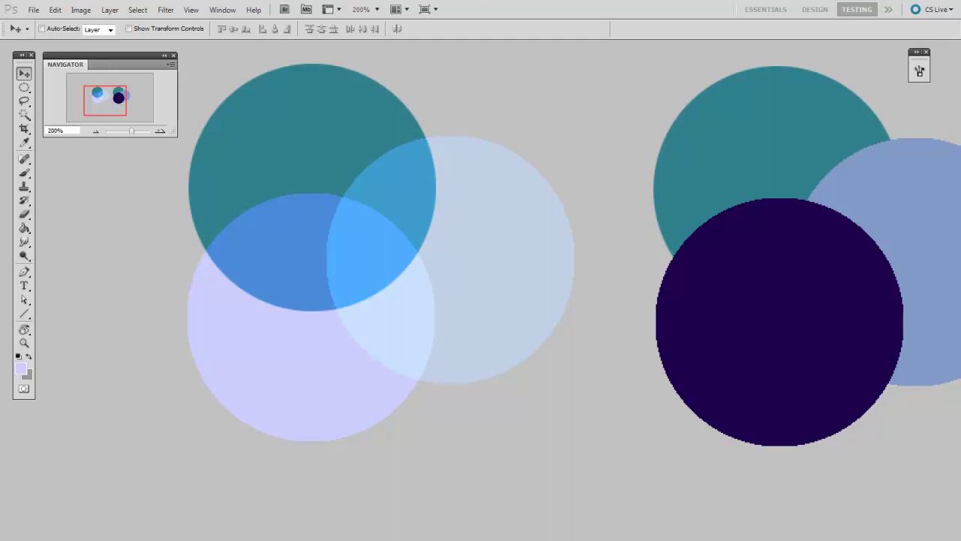
# - Scroll the 200% view left to frame the translucent teal, lavender and pale-blue circles
pyautogui.hscroll(-2, 431, 400)
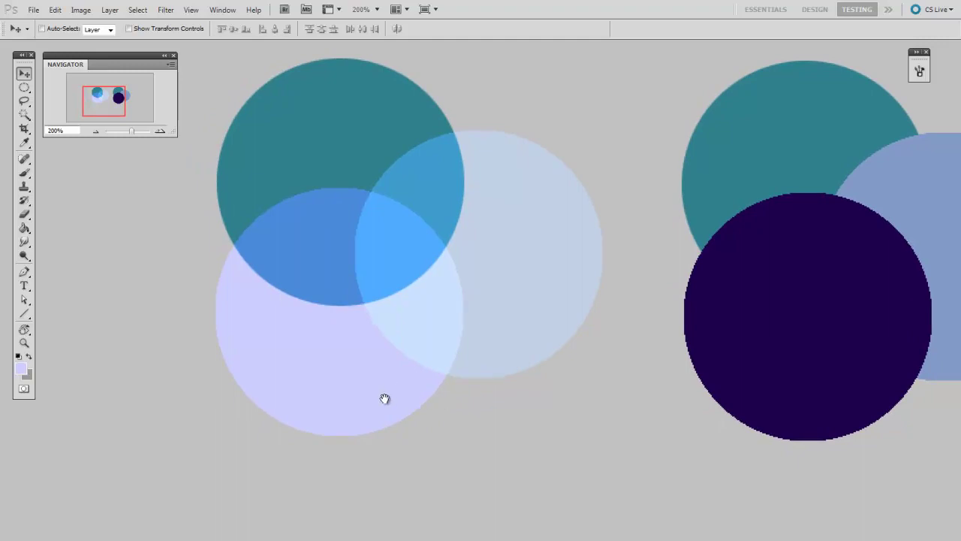
# - Take a 100-size brush and confirm the lavender foreground colour is R 201, G 212, B 255
pyautogui.press('b')
pyautogui.press('[')
pyautogui.press('[')
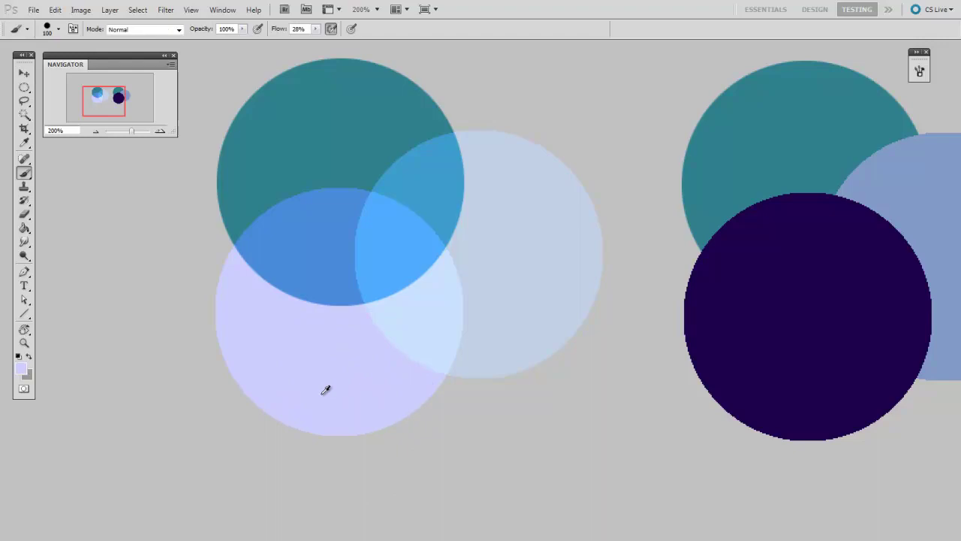
pyautogui.click(21, 368)
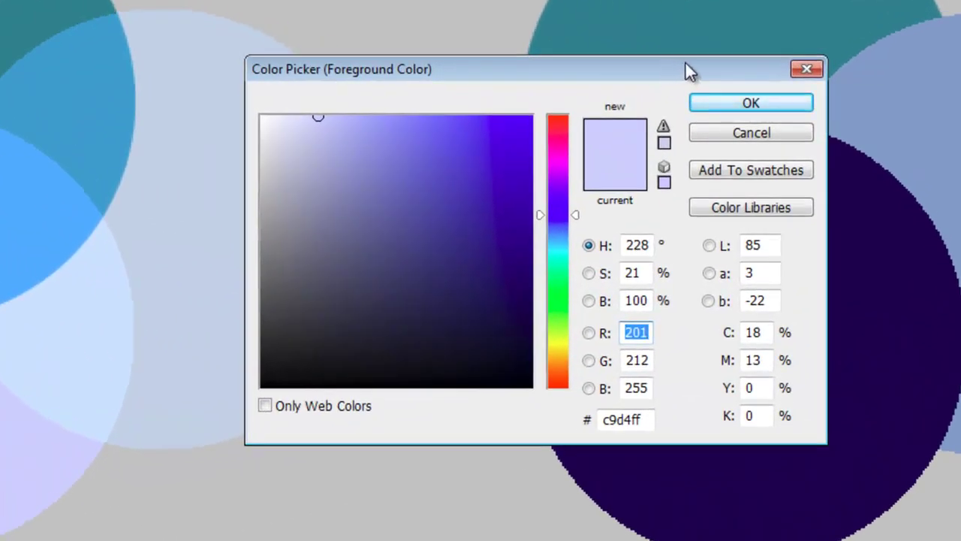
pyautogui.click(785, 107)
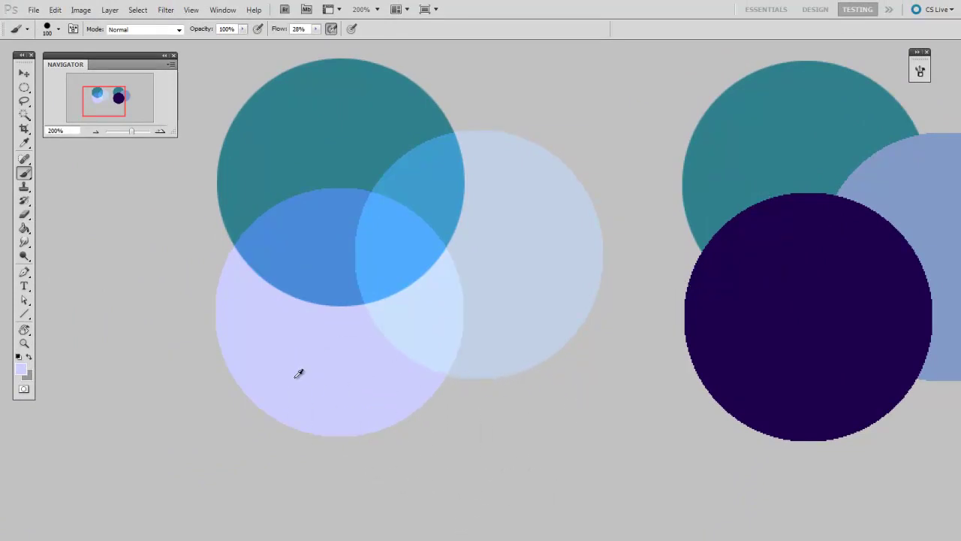
# - Paint a soft white stroke at lower left with a size 45 brush and review the brush options
pyautogui.press('[')
pyautogui.press('[')
pyautogui.press('[')
pyautogui.press('[')
pyautogui.press('[')
pyautogui.press('[')
pyautogui.moveTo(172, 370)
pyautogui.mouseDown()
pyautogui.moveTo(149, 407)
pyautogui.moveTo(180, 467)
pyautogui.mouseUp()
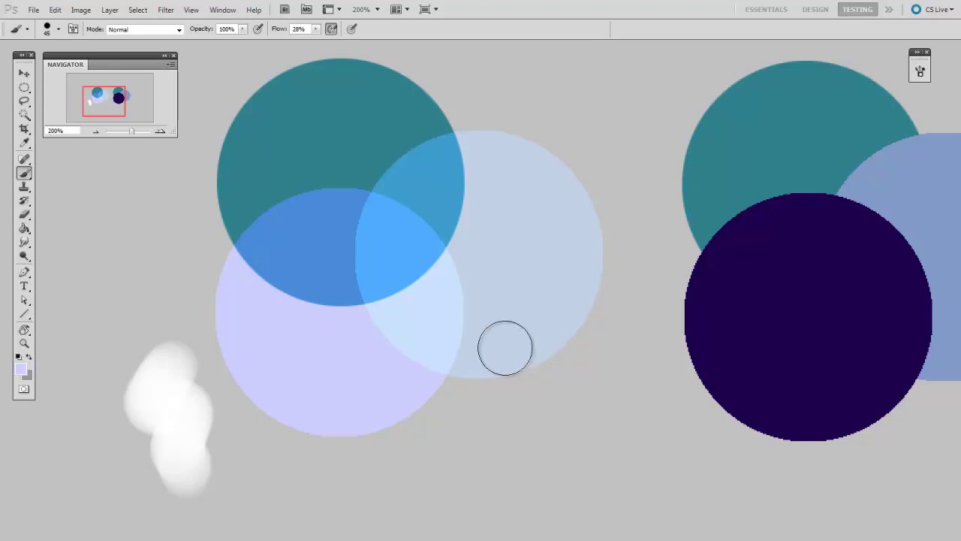
pyautogui.rightClick(409, 366)
pyautogui.click(382, 503)
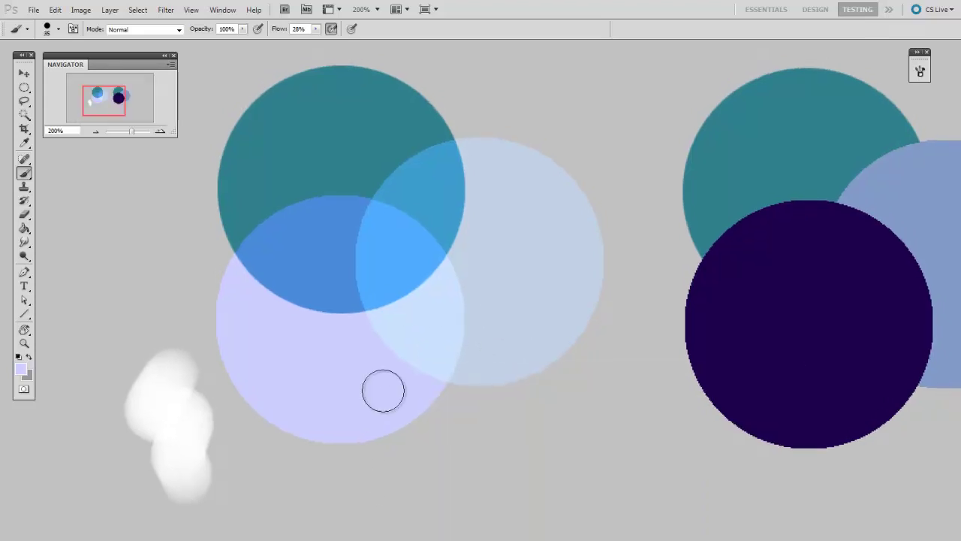
# - Brush lavender into the circle overlap, then sample blue from the overlaps and paint over them
pyautogui.press(']')
pyautogui.press(']')
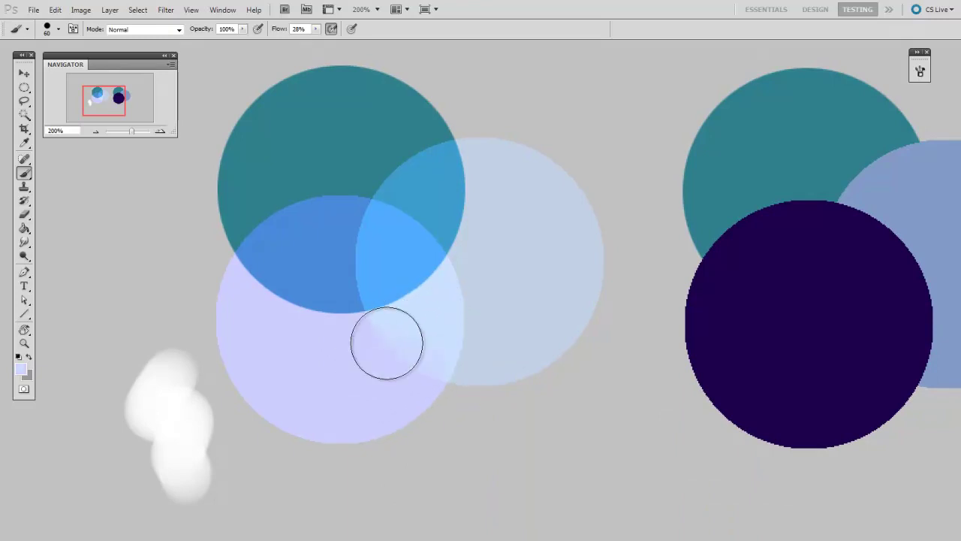
pyautogui.moveTo(379, 385)
pyautogui.mouseDown()
pyautogui.moveTo(449, 287)
pyautogui.moveTo(470, 236)
pyautogui.moveTo(468, 172)
pyautogui.moveTo(443, 177)
pyautogui.moveTo(491, 170)
pyautogui.moveTo(473, 240)
pyautogui.moveTo(493, 176)
pyautogui.moveTo(489, 203)
pyautogui.mouseUp()
pyautogui.keyDown('alt'); pyautogui.click(419, 184); pyautogui.keyUp('alt')
pyautogui.press('[')
pyautogui.press('[')
pyautogui.keyDown('alt'); pyautogui.click(502, 258); pyautogui.keyUp('alt')
pyautogui.press(']')
pyautogui.press(']')
pyautogui.moveTo(523, 253)
pyautogui.mouseDown()
pyautogui.moveTo(458, 203)
pyautogui.moveTo(461, 214)
pyautogui.moveTo(474, 150)
pyautogui.mouseUp()
pyautogui.keyDown('alt'); pyautogui.click(457, 203); pyautogui.keyUp('alt')
pyautogui.press(']')
pyautogui.press(']')
pyautogui.press(']')
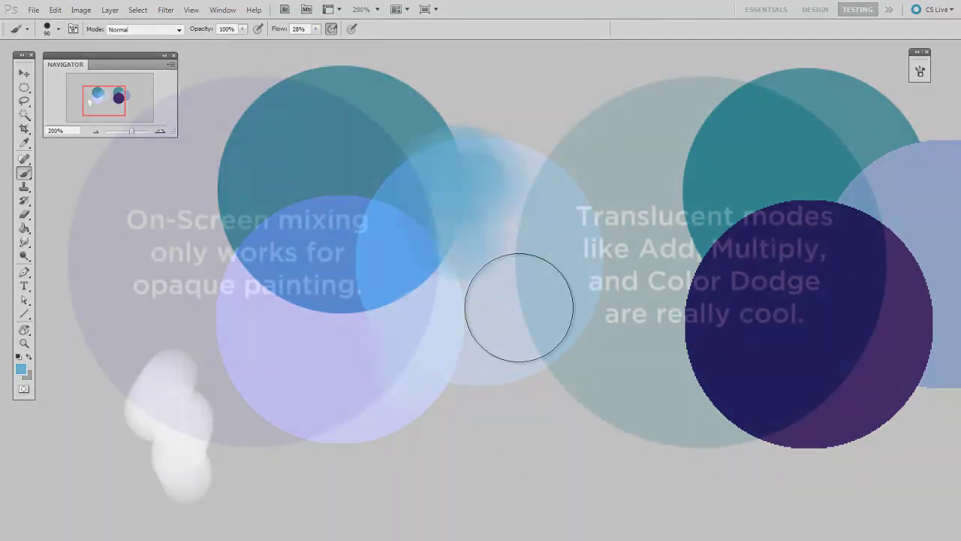